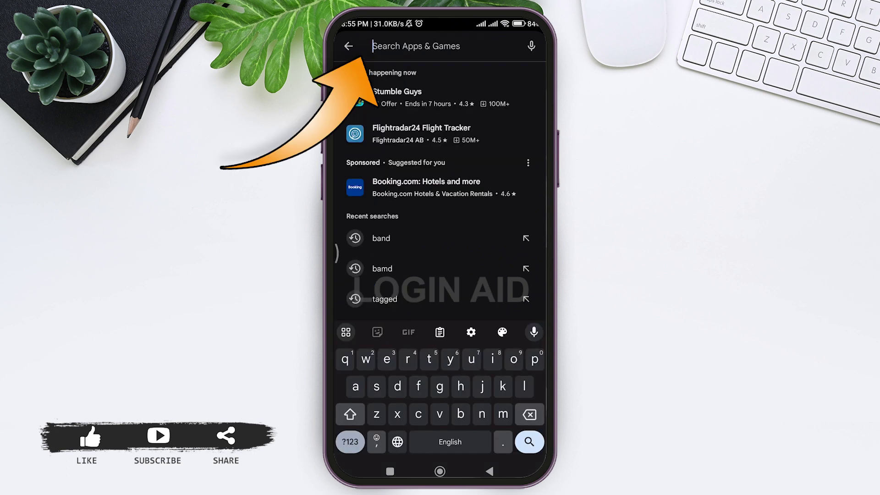
type("tagged")
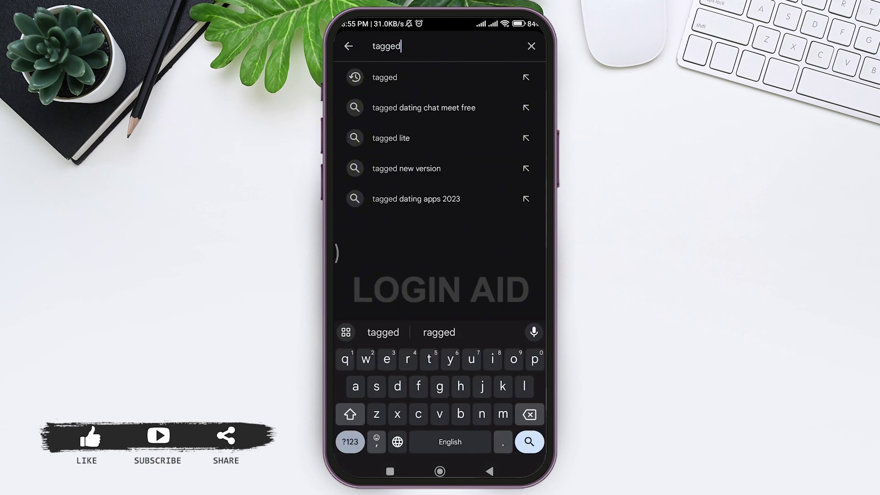
Step: Search the Play Store for 'tagged', check Tagged's page for a pending update, then return home
key("Return")
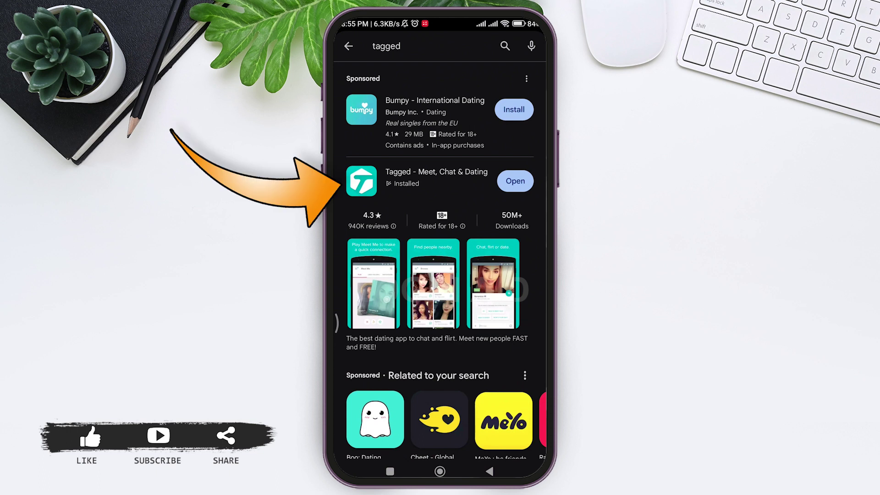
left_click(436, 177)
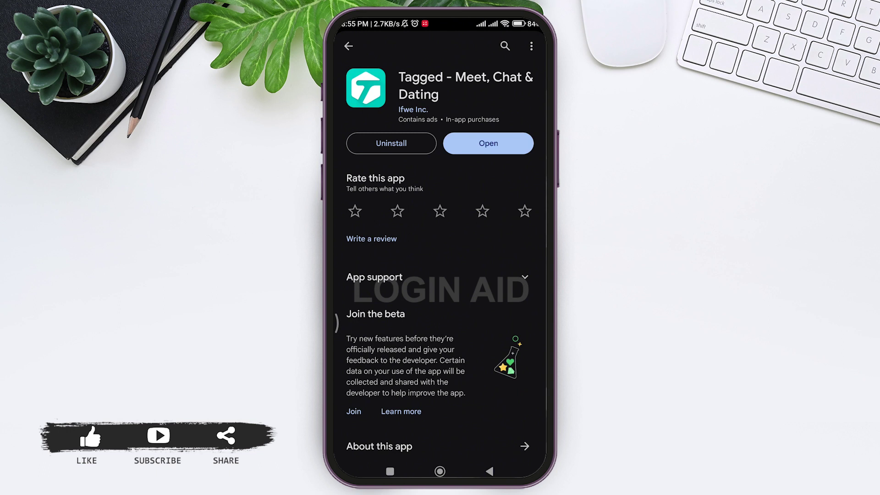
left_click(440, 471)
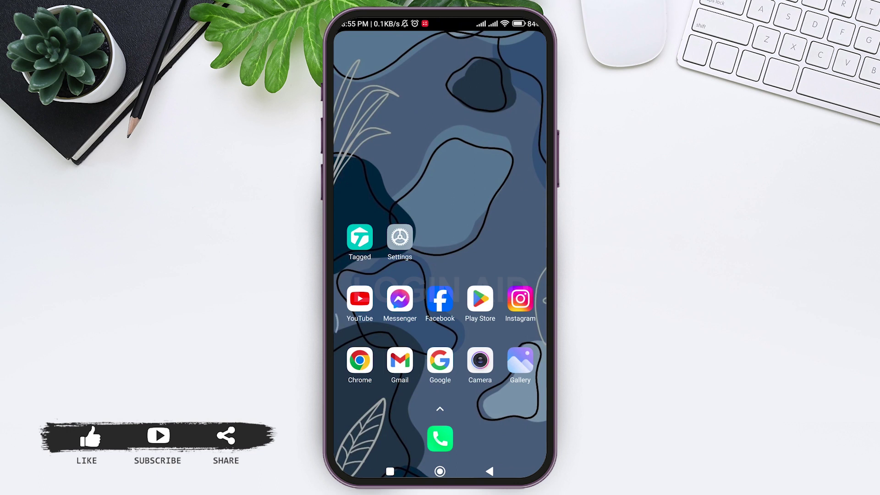
Step: Open Settings' Manage apps list and search it for 'tagged', finding Tagged at 253 MB
left_click(400, 236)
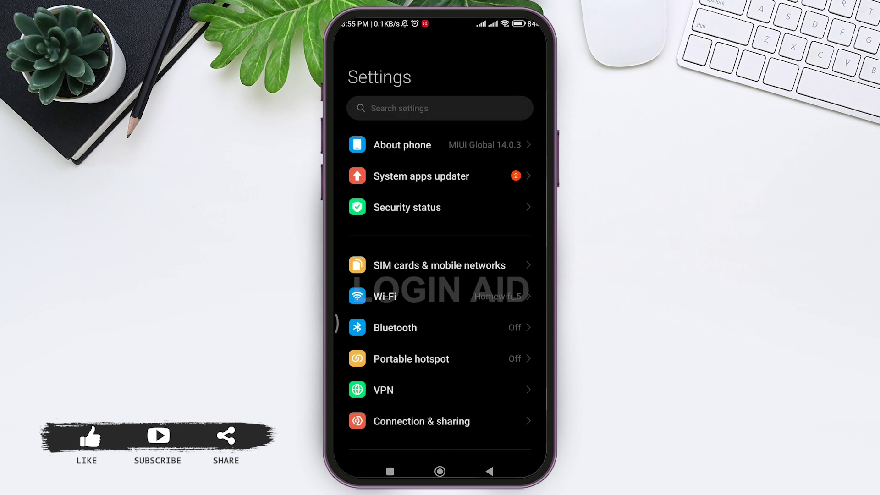
scroll(440, 275, "down", 3)
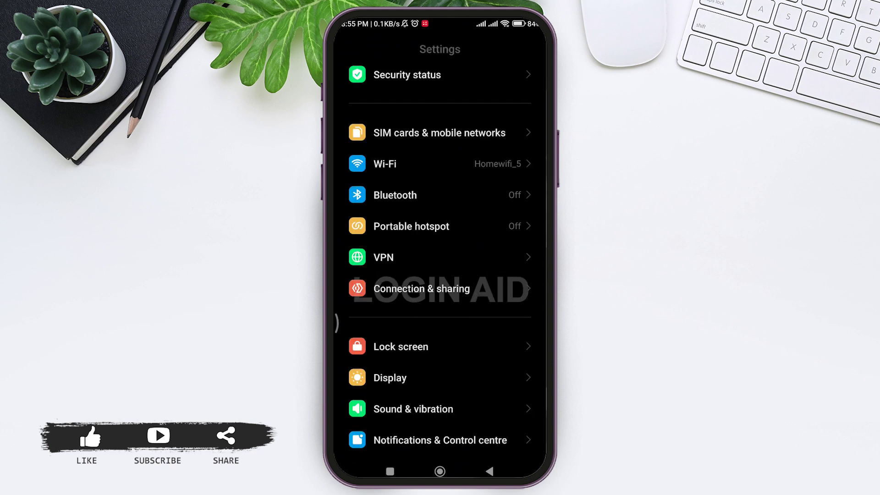
scroll(440, 275, "down", 2)
scroll(441, 275, "down", 1)
scroll(439, 275, "down", 2)
scroll(440, 262, "down", 1)
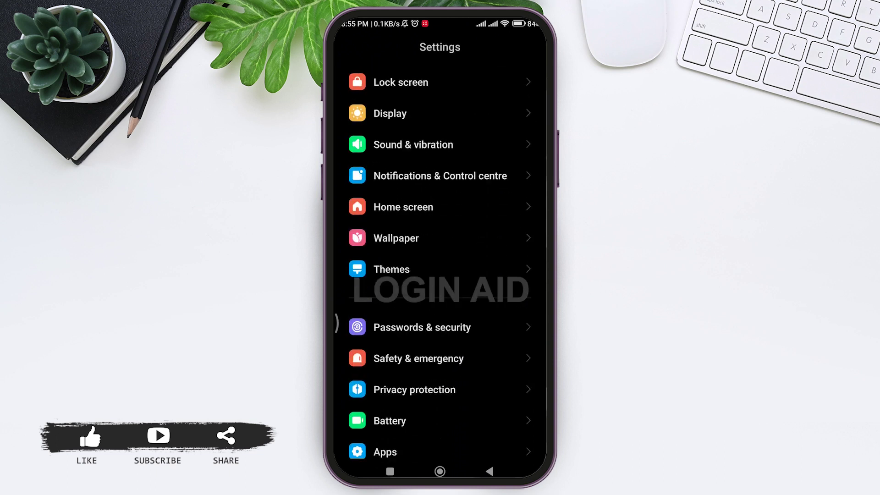
scroll(440, 261, "down", 2)
scroll(440, 261, "down", 1)
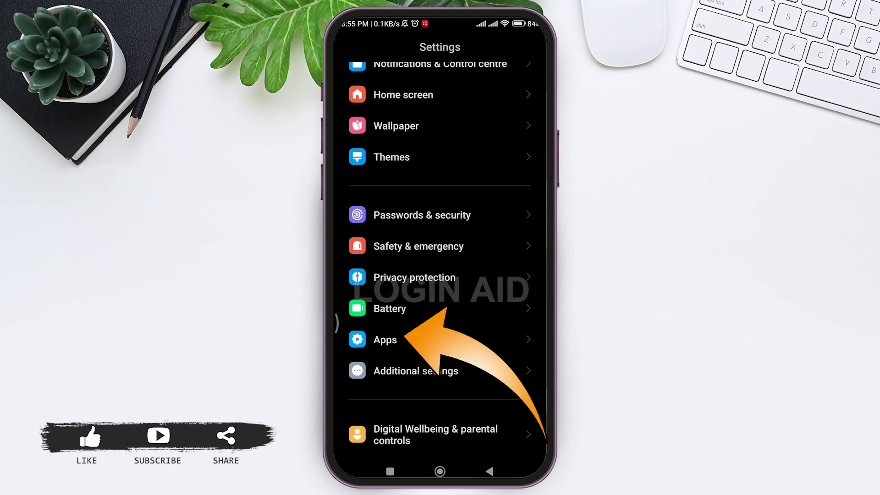
left_click(386, 340)
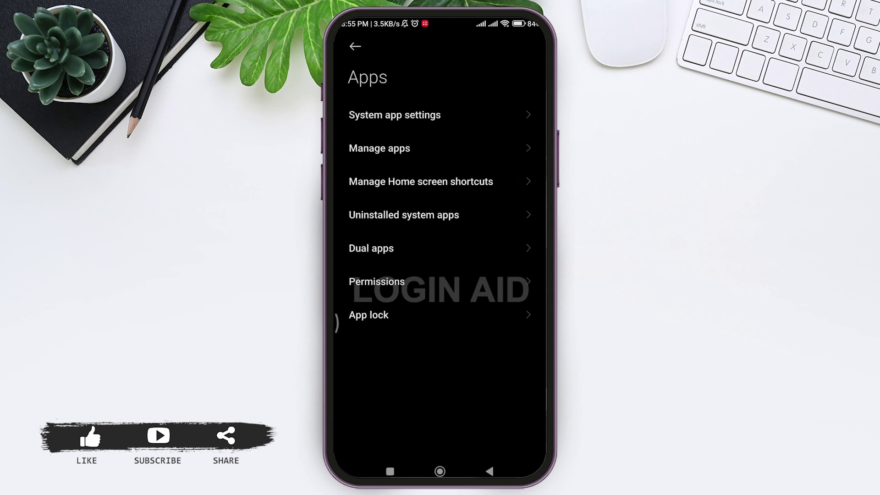
left_click(380, 148)
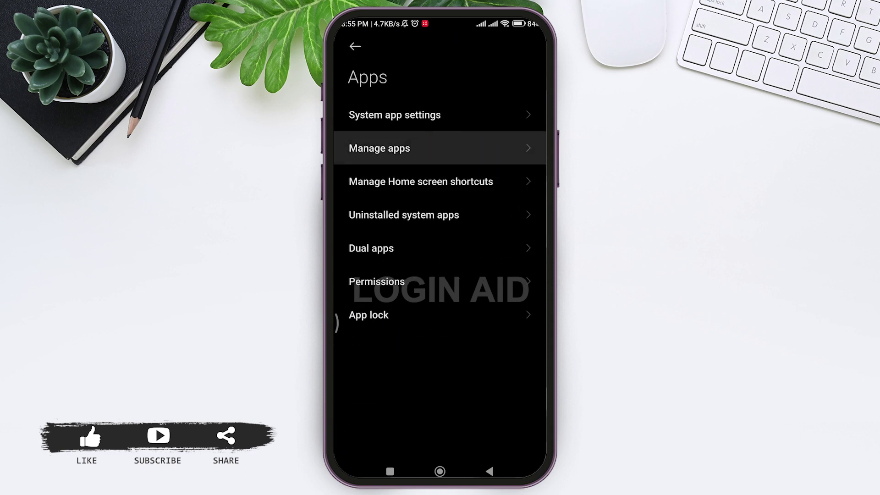
left_click(440, 108)
type("tagged")
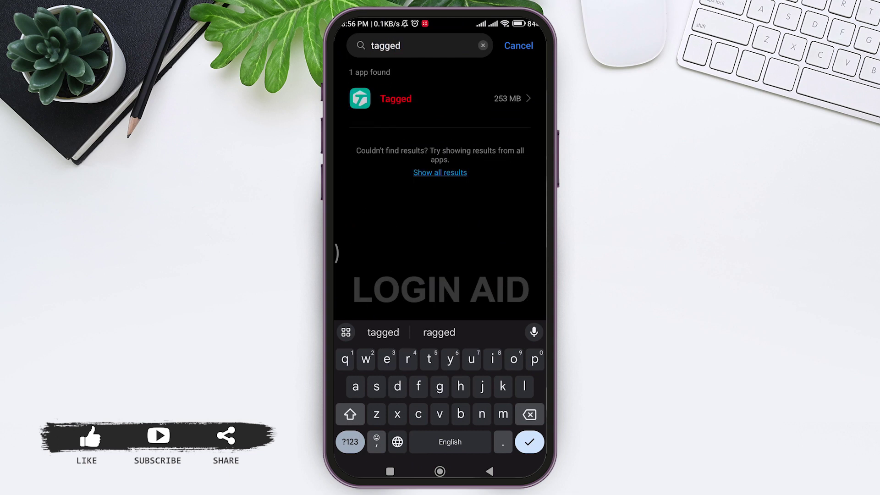
Step: On Tagged's App info page, clear all its data and confirm the Delete all data? dialog
left_click(440, 98)
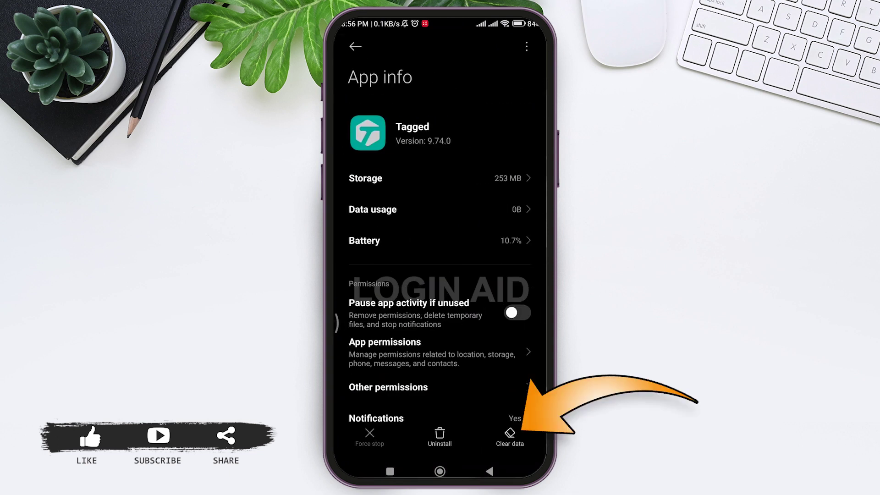
left_click(509, 436)
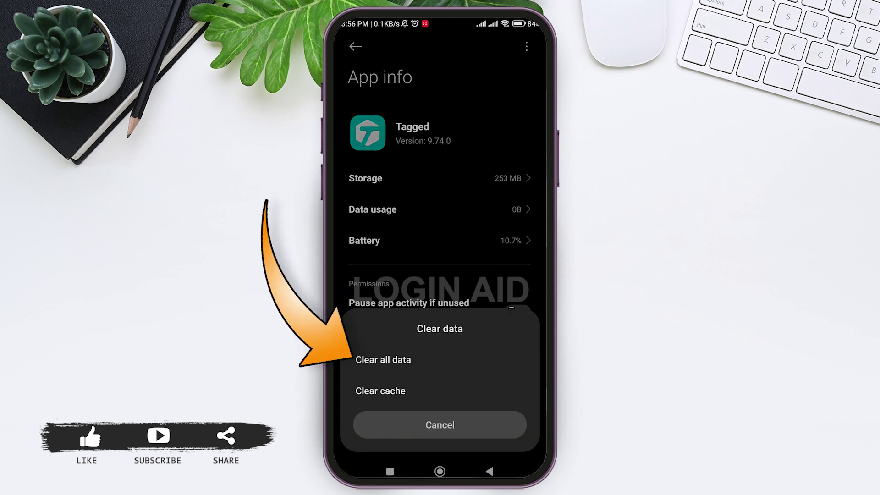
left_click(383, 360)
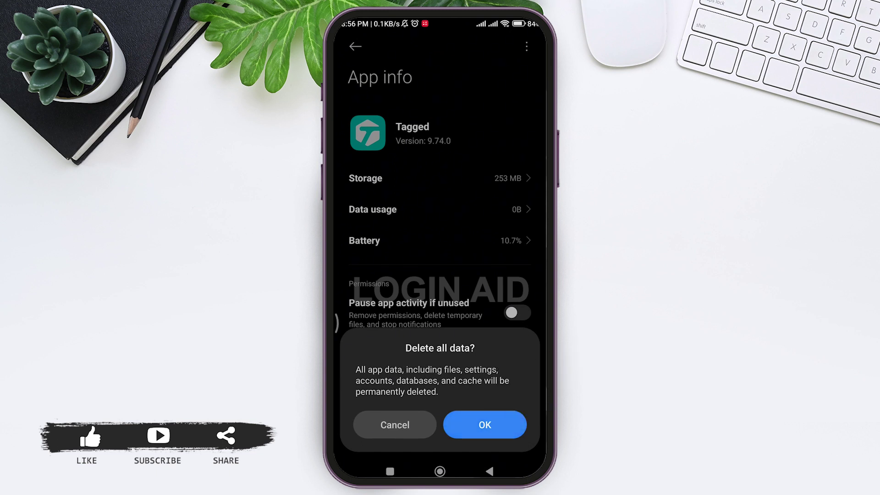
left_click(485, 424)
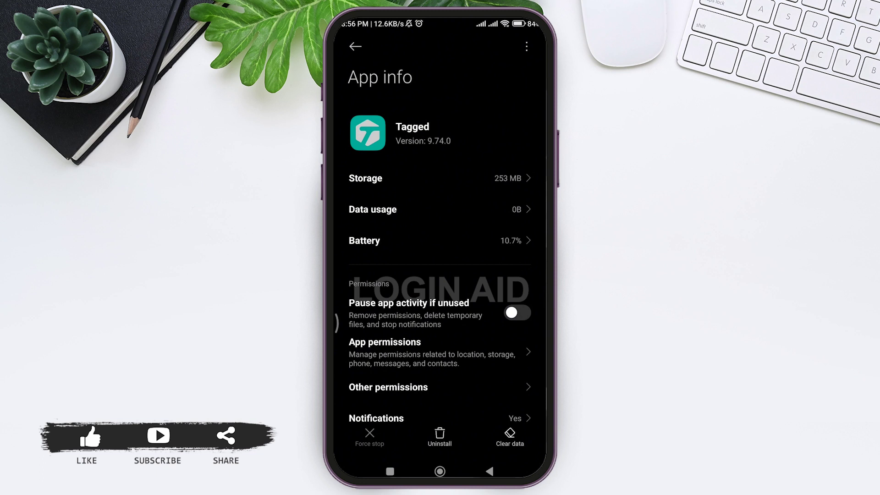
Step: From the home screen, open Tagged's App info and bring up its Uninstall now? prompt
left_click(440, 471)
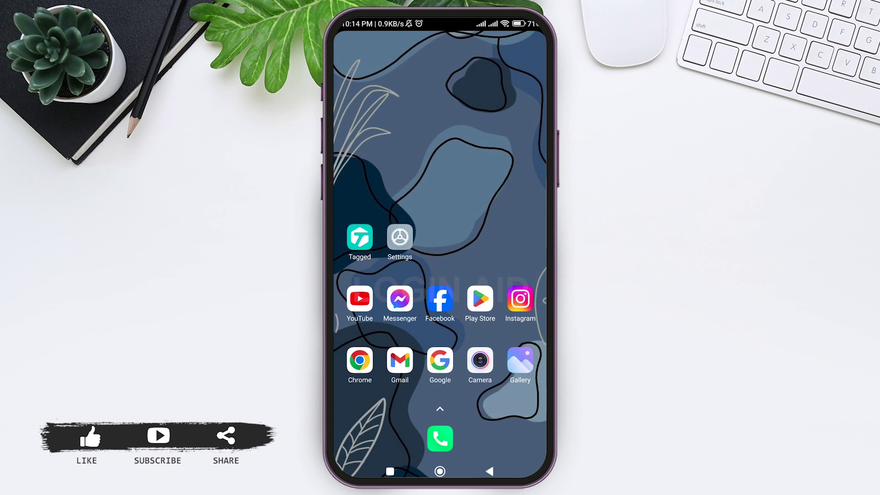
left_click(359, 237)
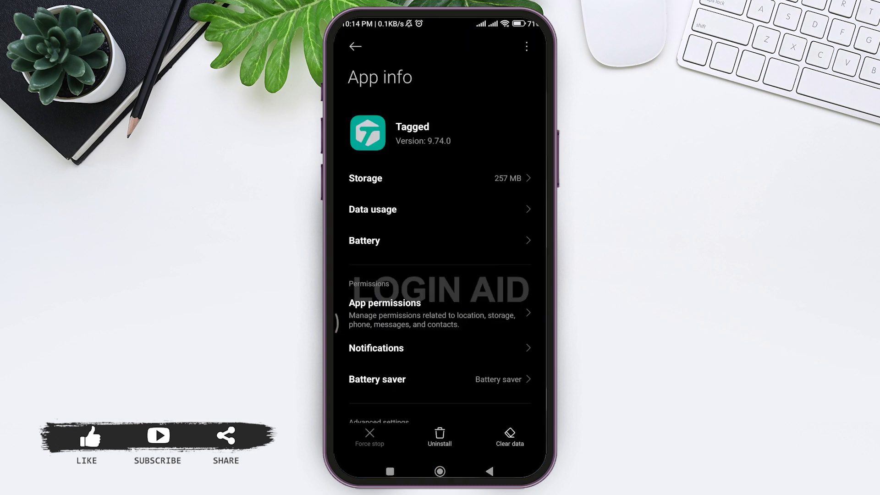
left_click(440, 436)
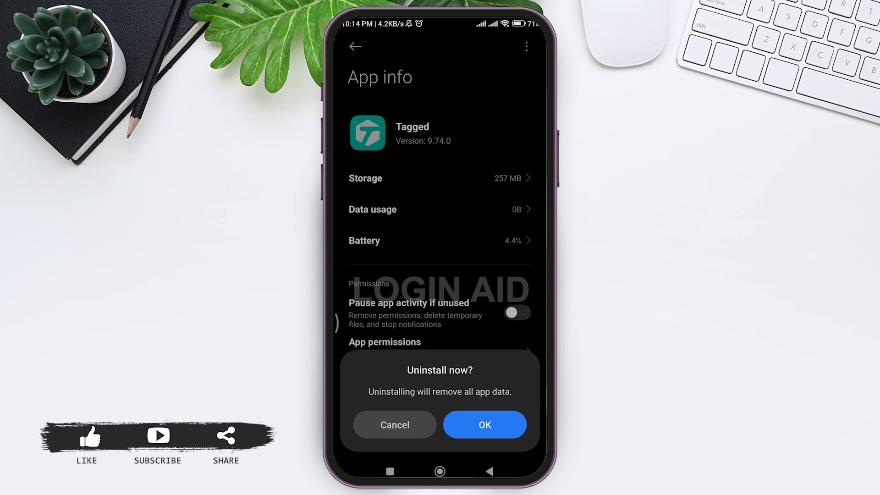